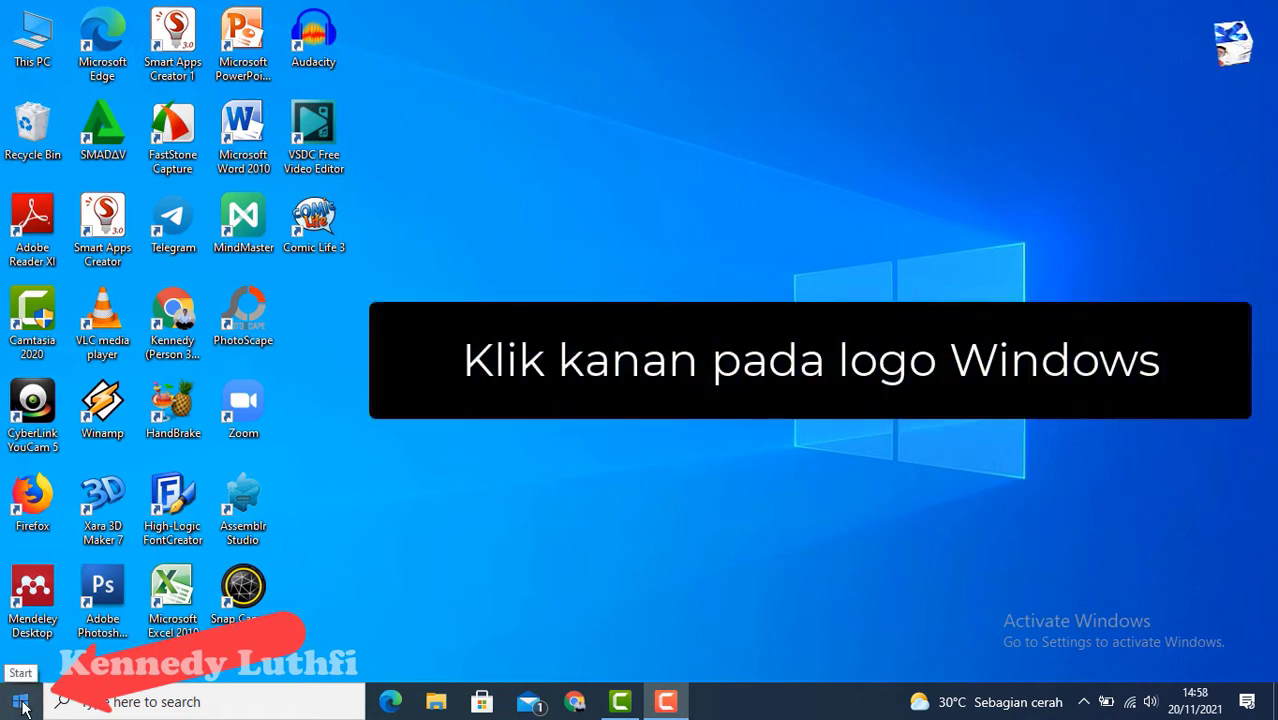
Step: Open the Registry Editor by running regedit from the Run dialog and allow it to make changes
right_click(22, 705)
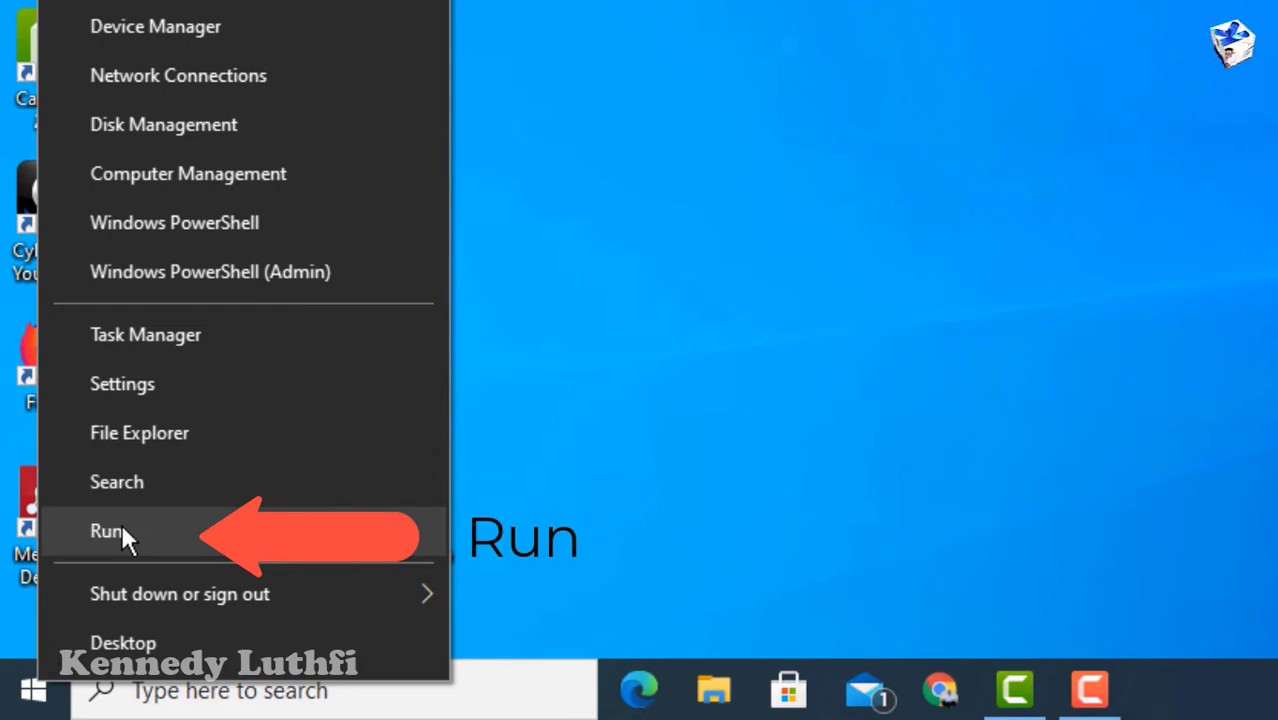
click(121, 528)
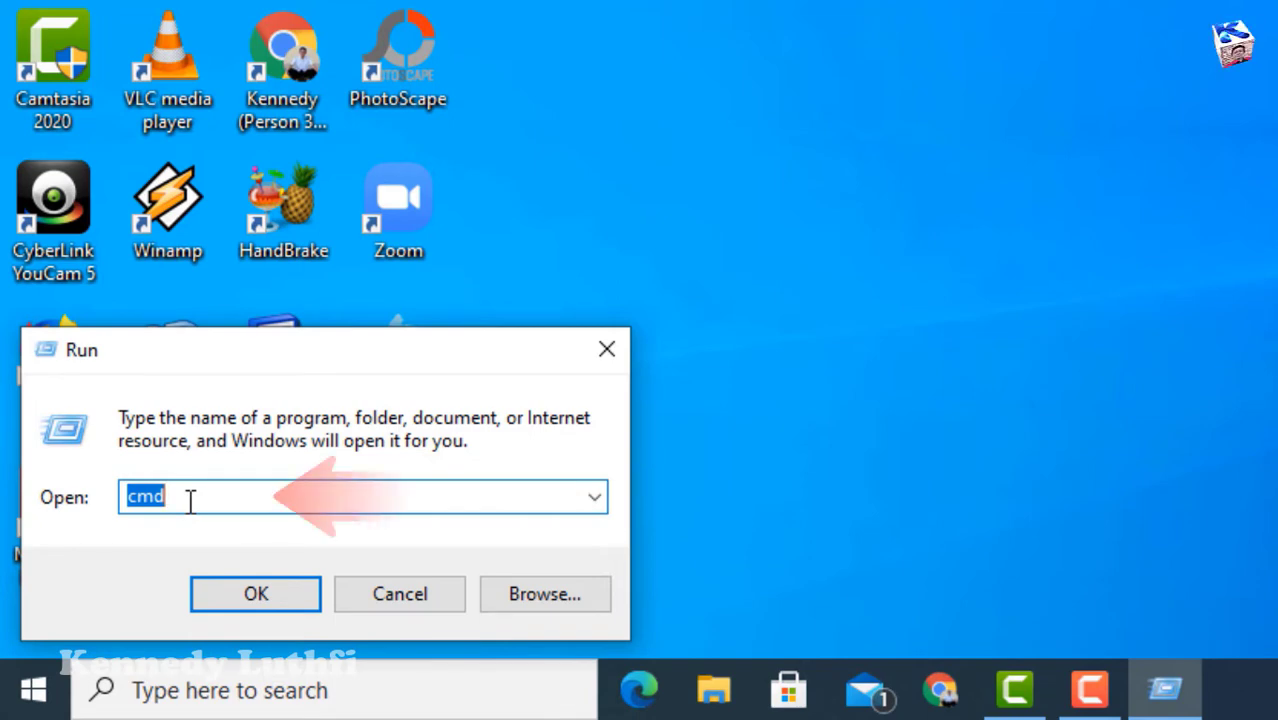
text(re)
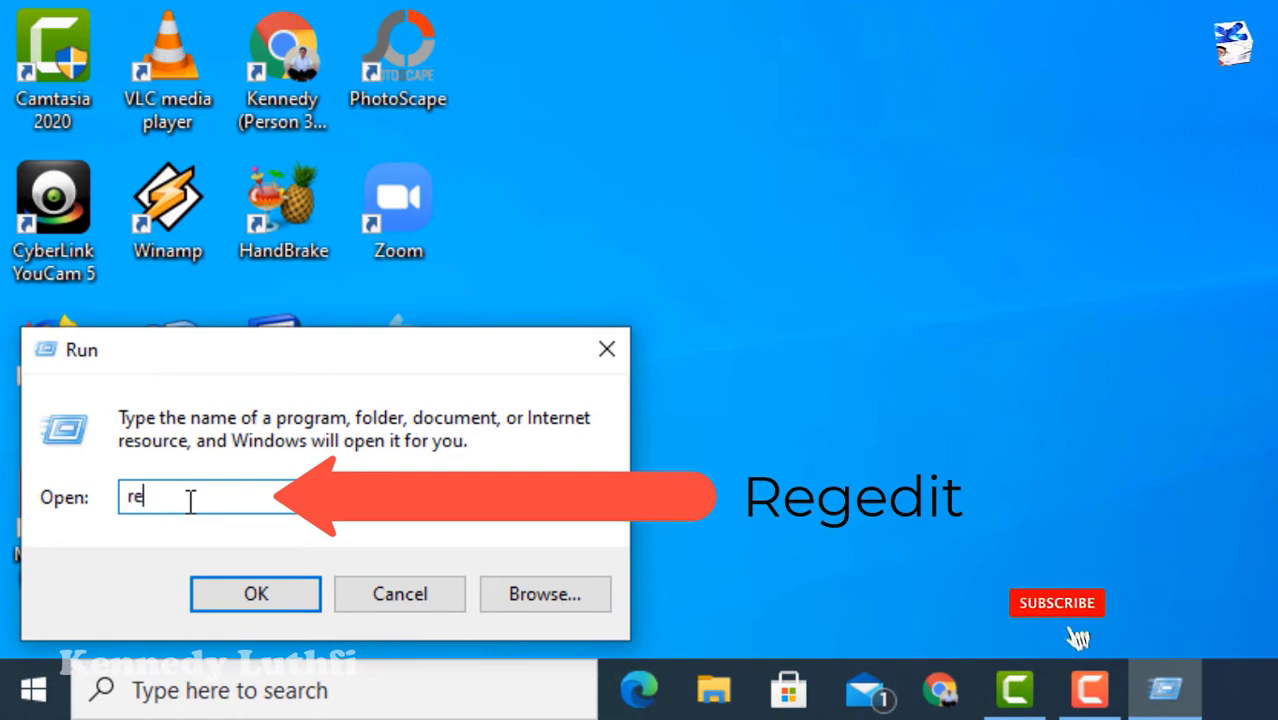
text(gedit)
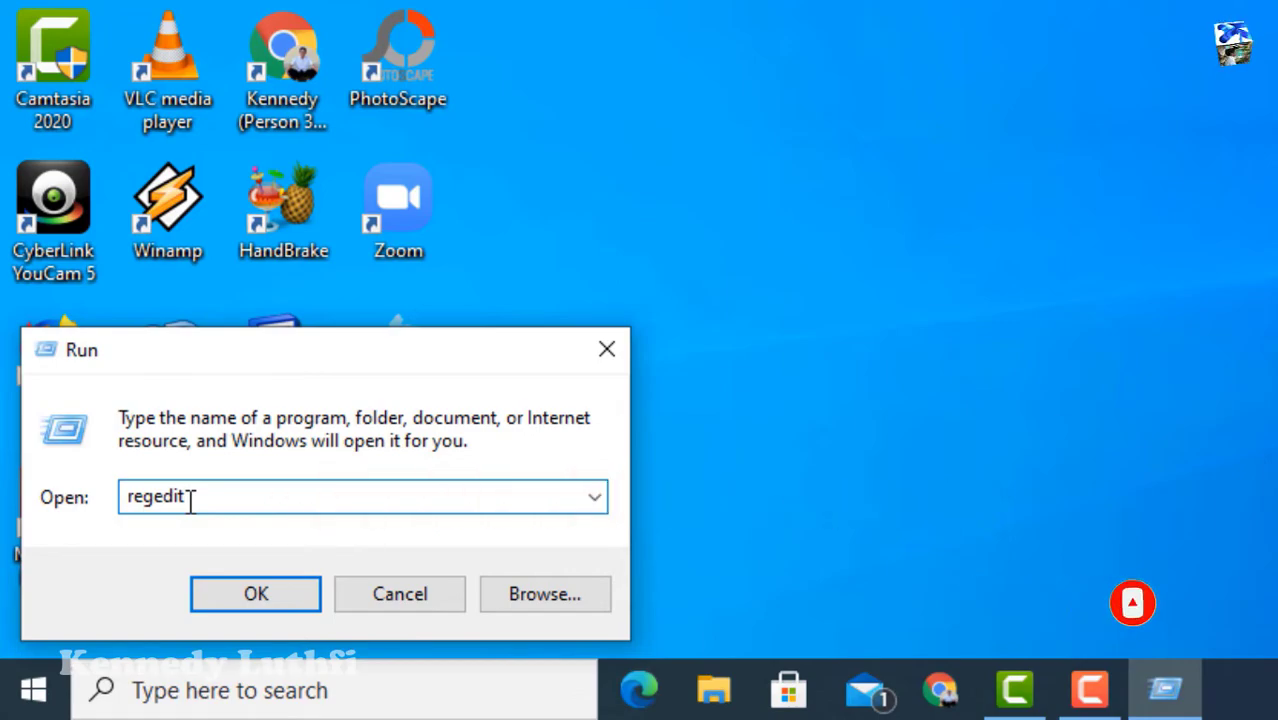
key(Return)
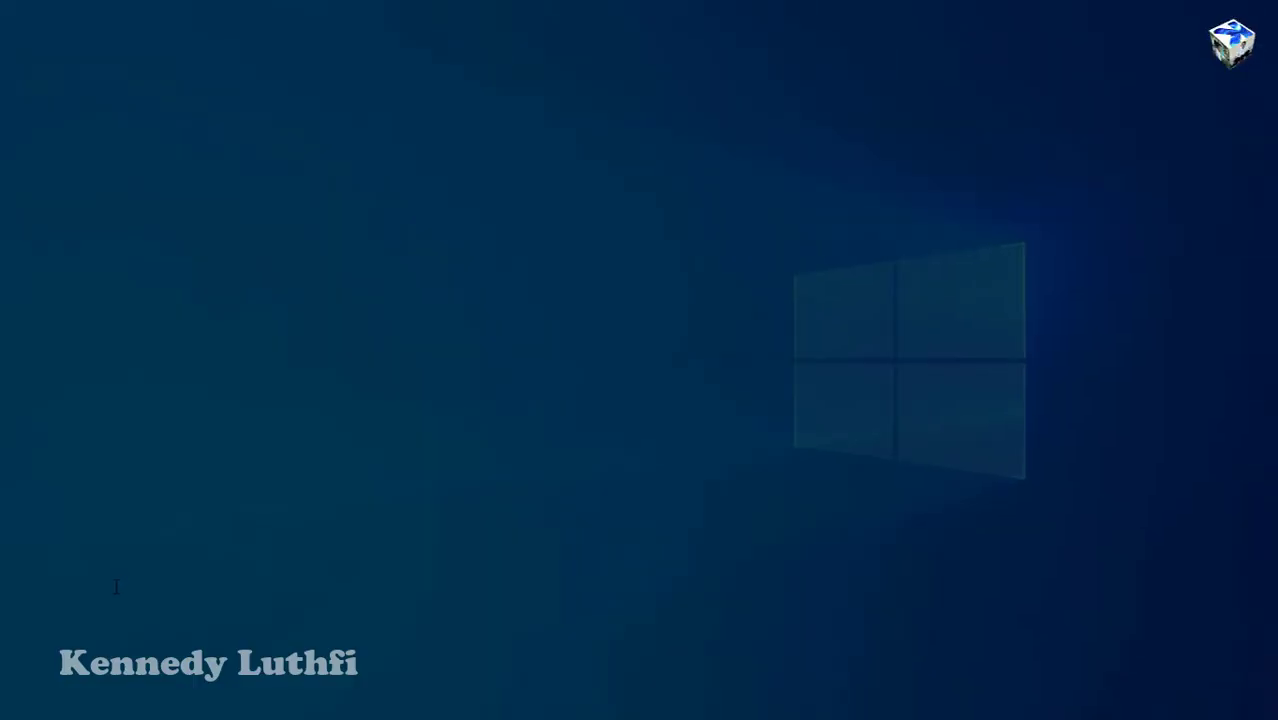
click(559, 365)
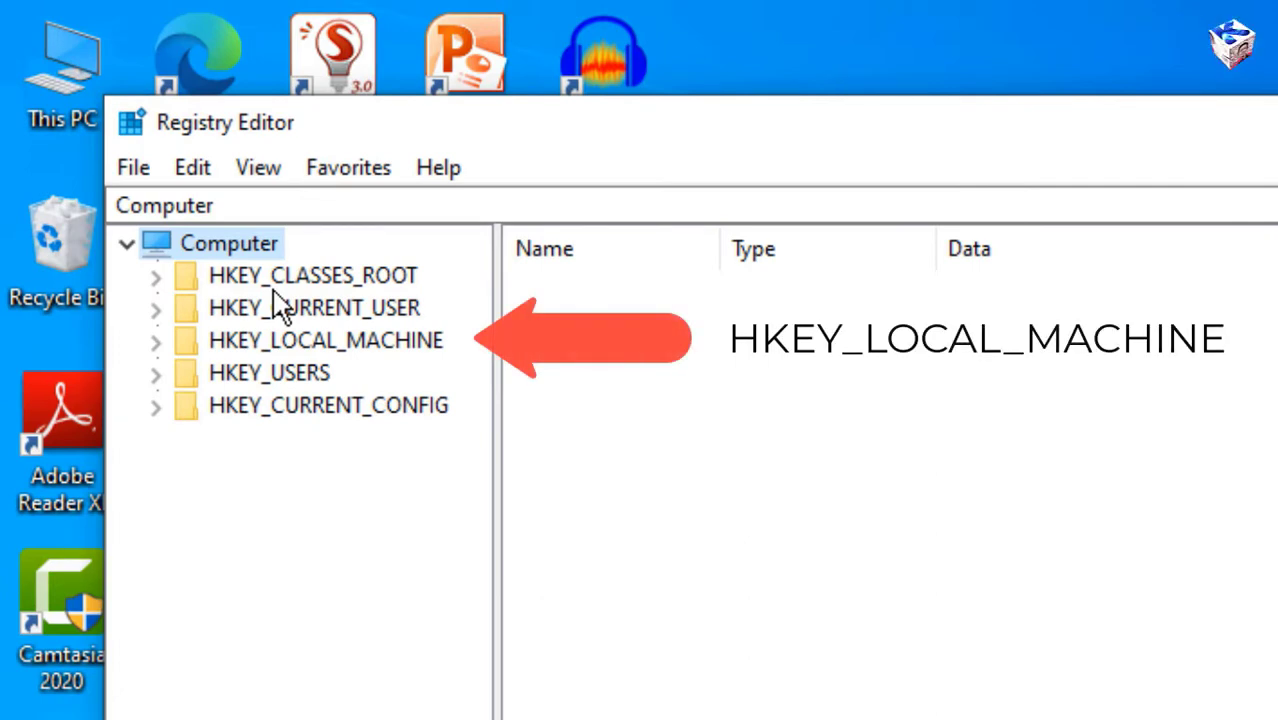
Step: Expand HKEY_LOCAL_MACHINE down through SOFTWARE to the Microsoft key in the registry tree
click(368, 342)
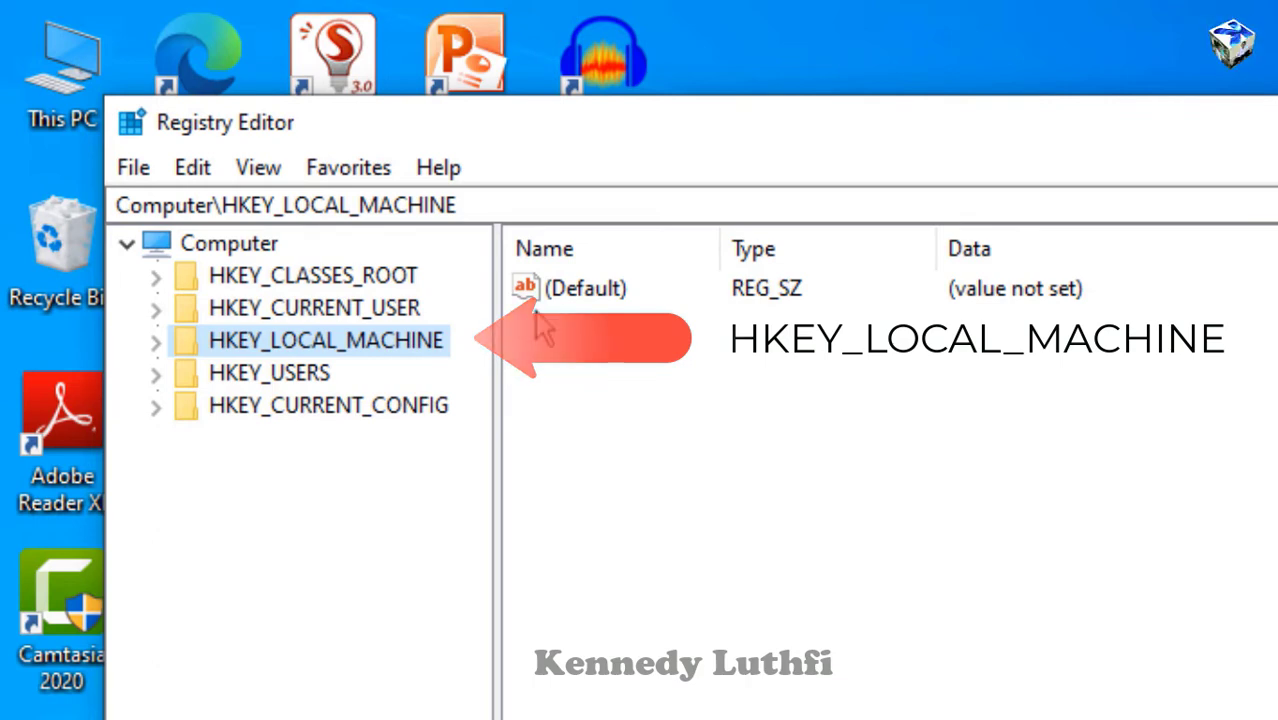
click(157, 343)
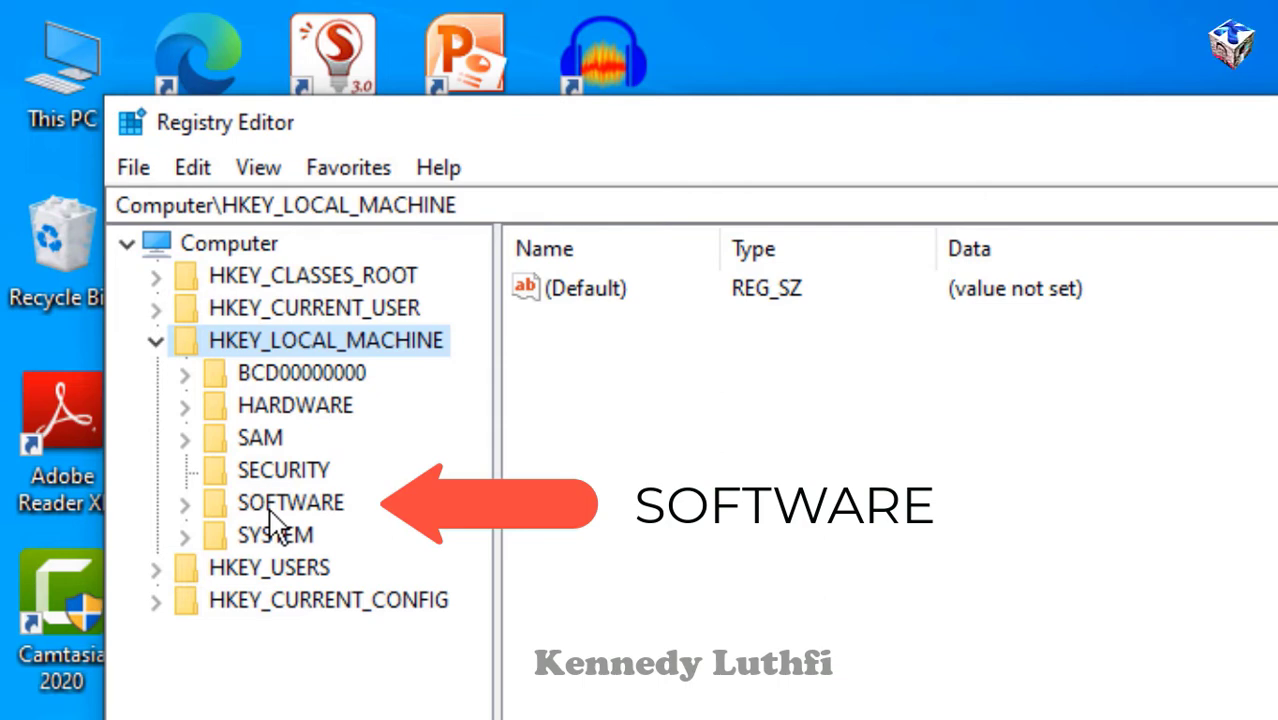
click(186, 506)
click(188, 508)
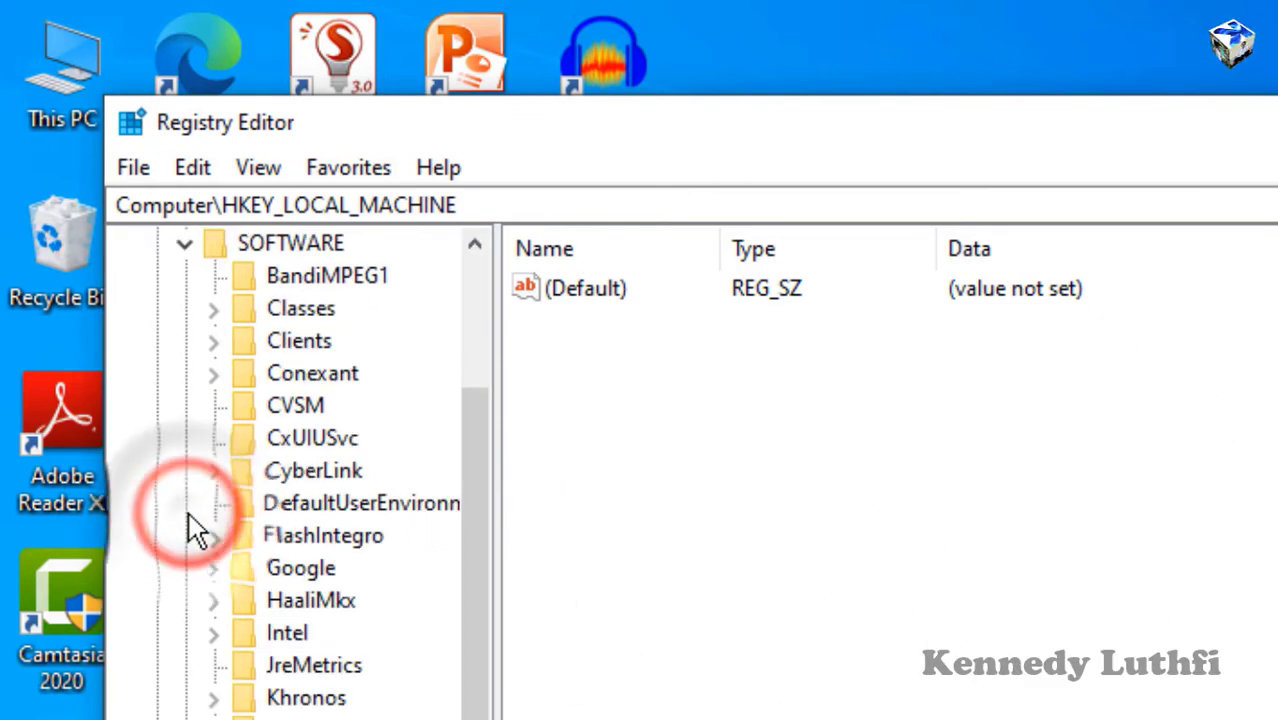
drag(485, 448, 491, 622)
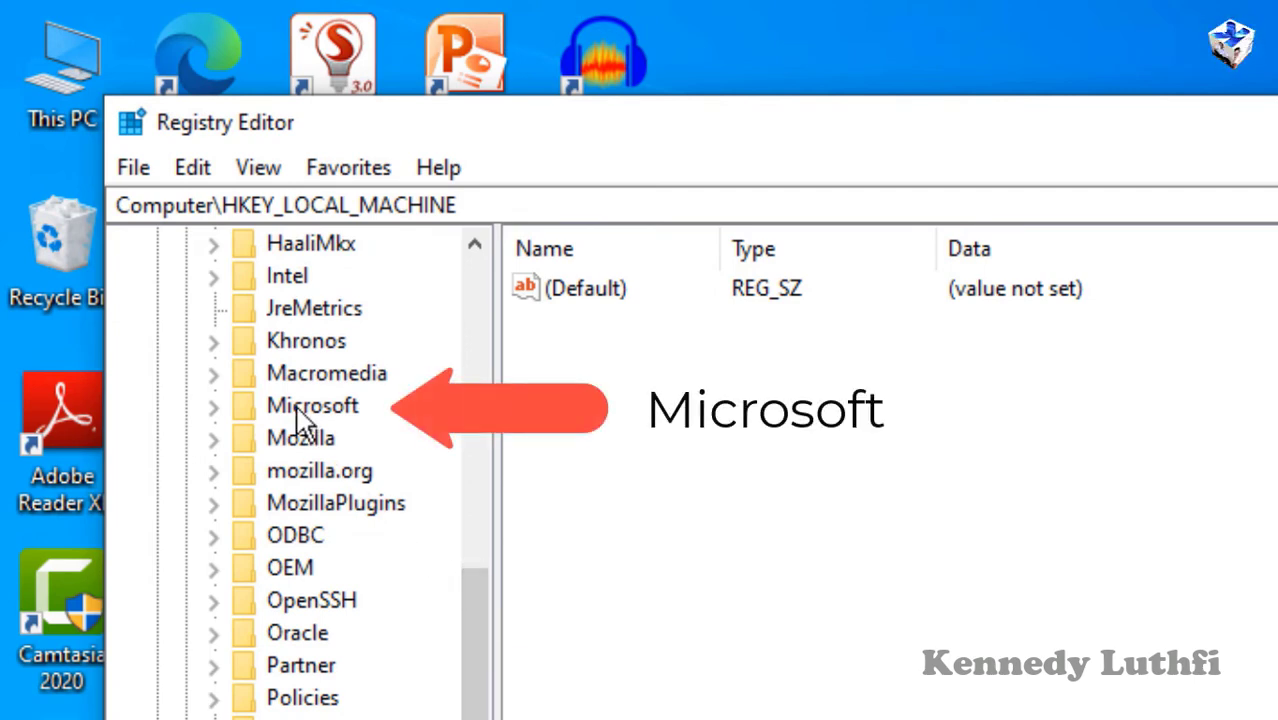
click(214, 410)
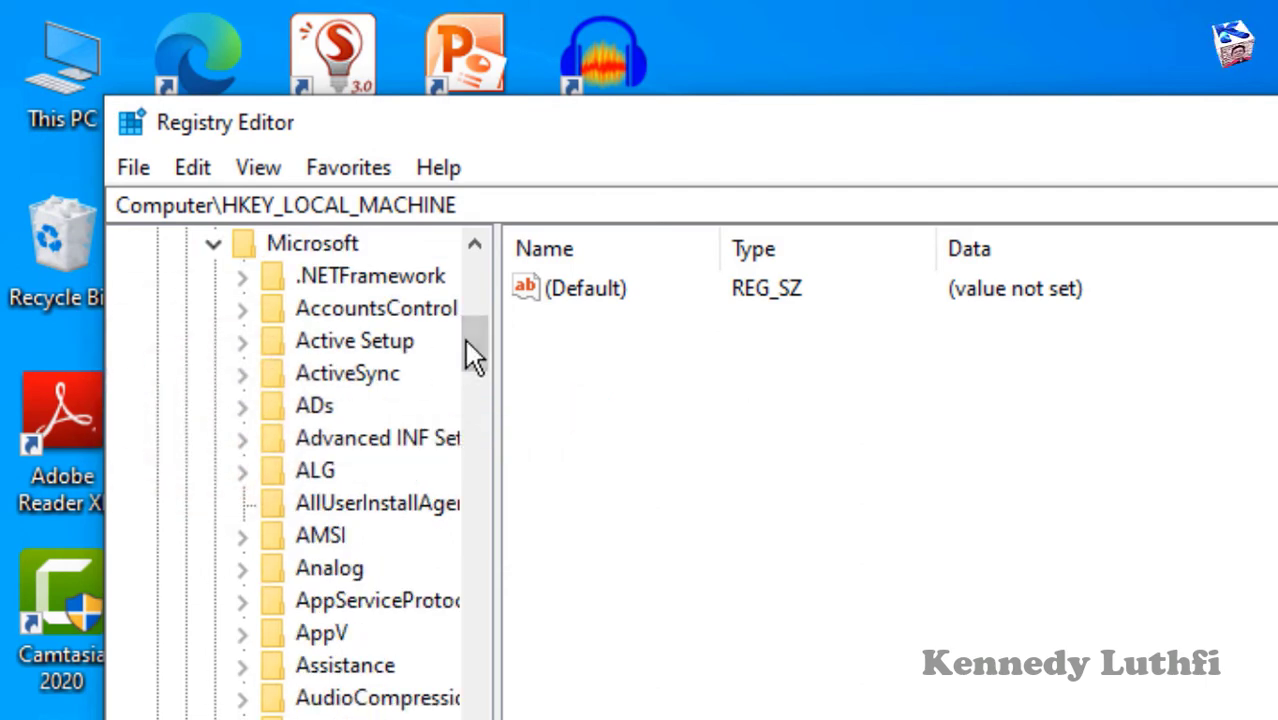
Step: Expand the Windows NT key under Microsoft and its CurrentVersion subkey
drag(464, 336, 622, 706)
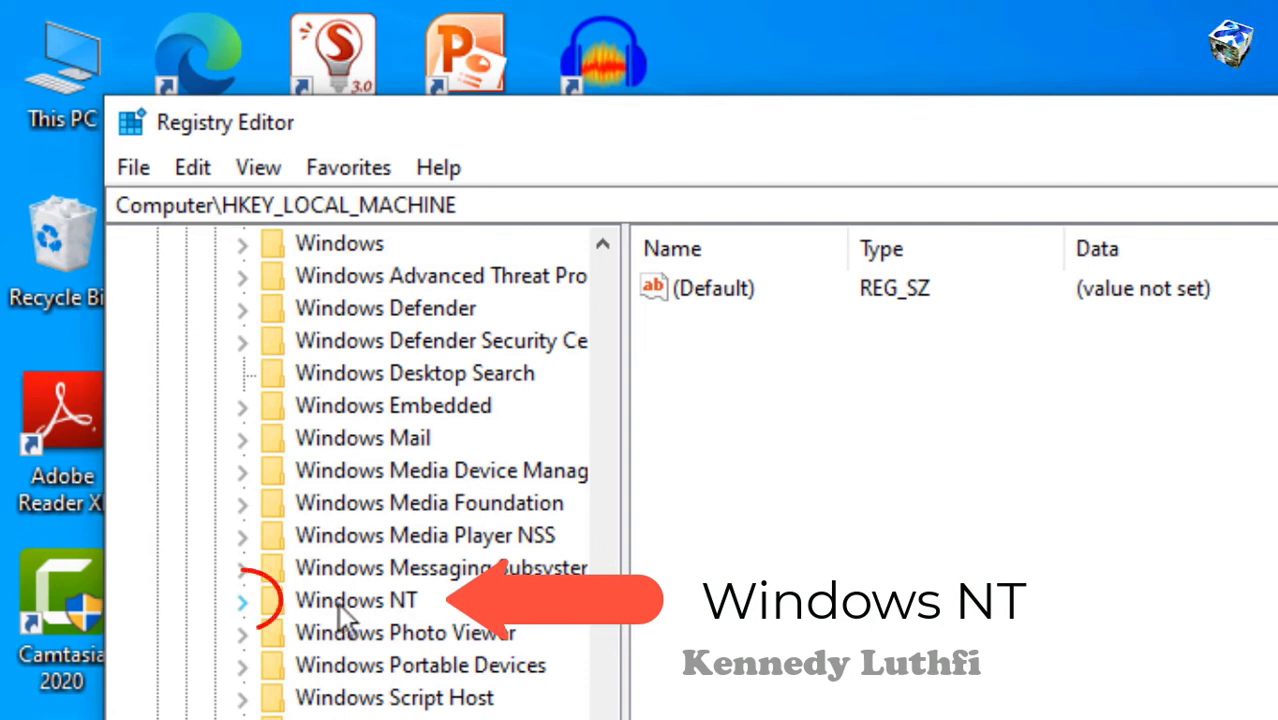
click(242, 601)
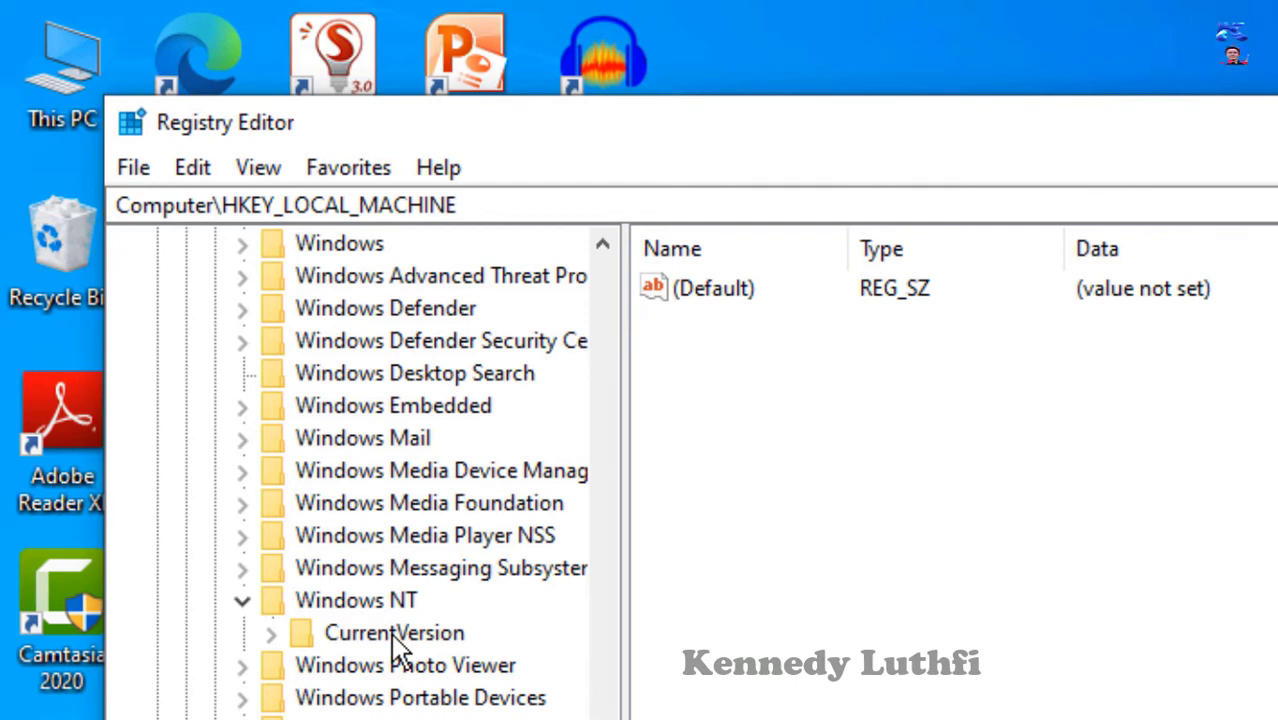
click(272, 637)
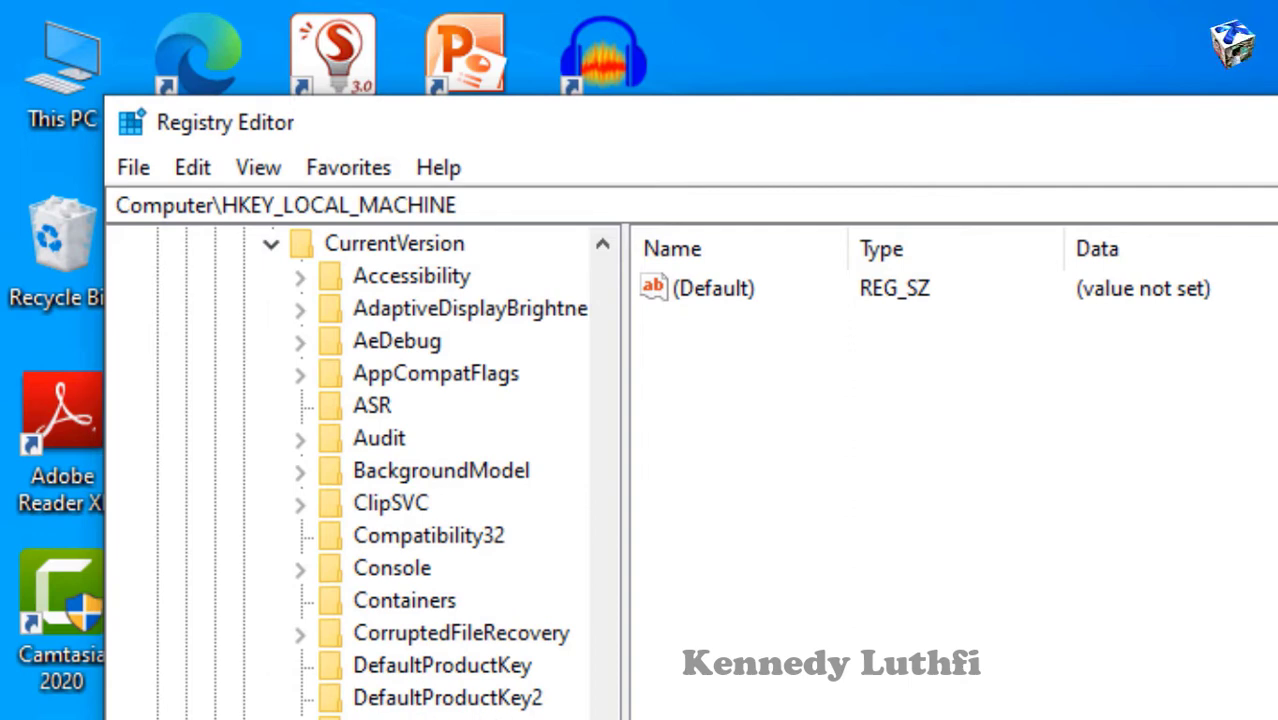
Step: Widen the key tree, expand SoftwareProtectionPlatform under CurrentVersion, and select its Activation key
scroll(585, 700, up, 1)
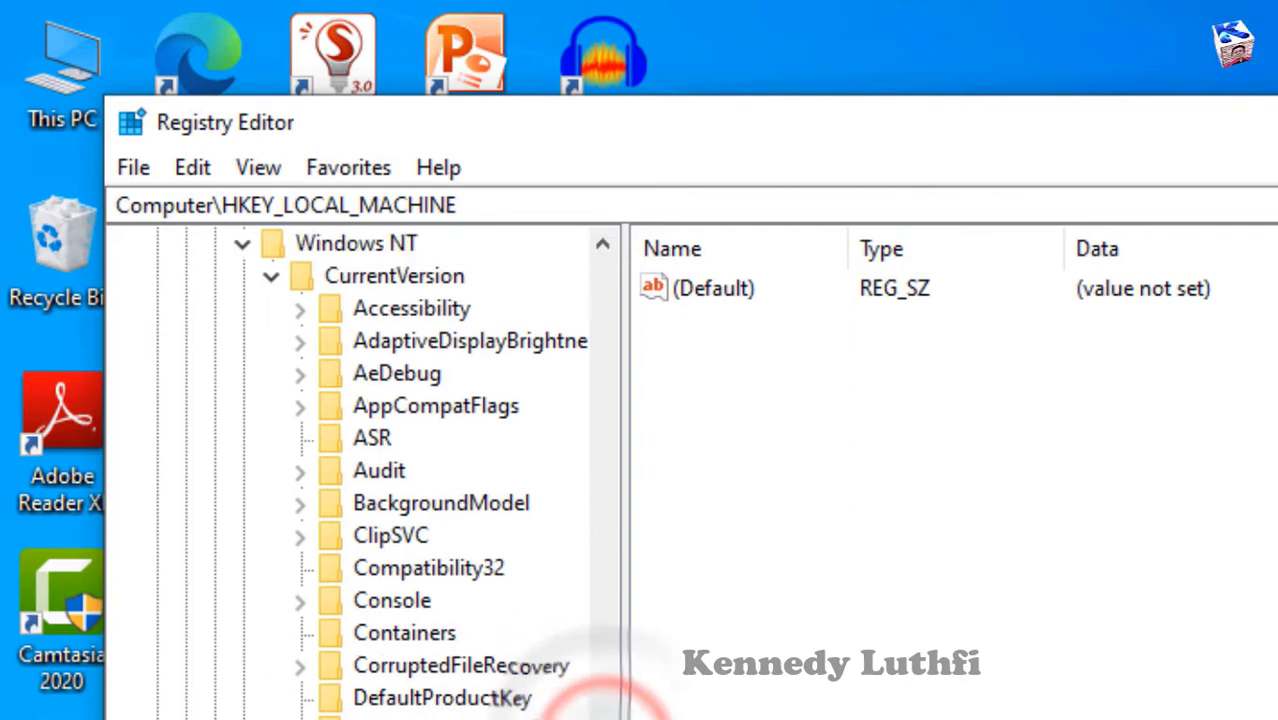
scroll(585, 700, down, 3)
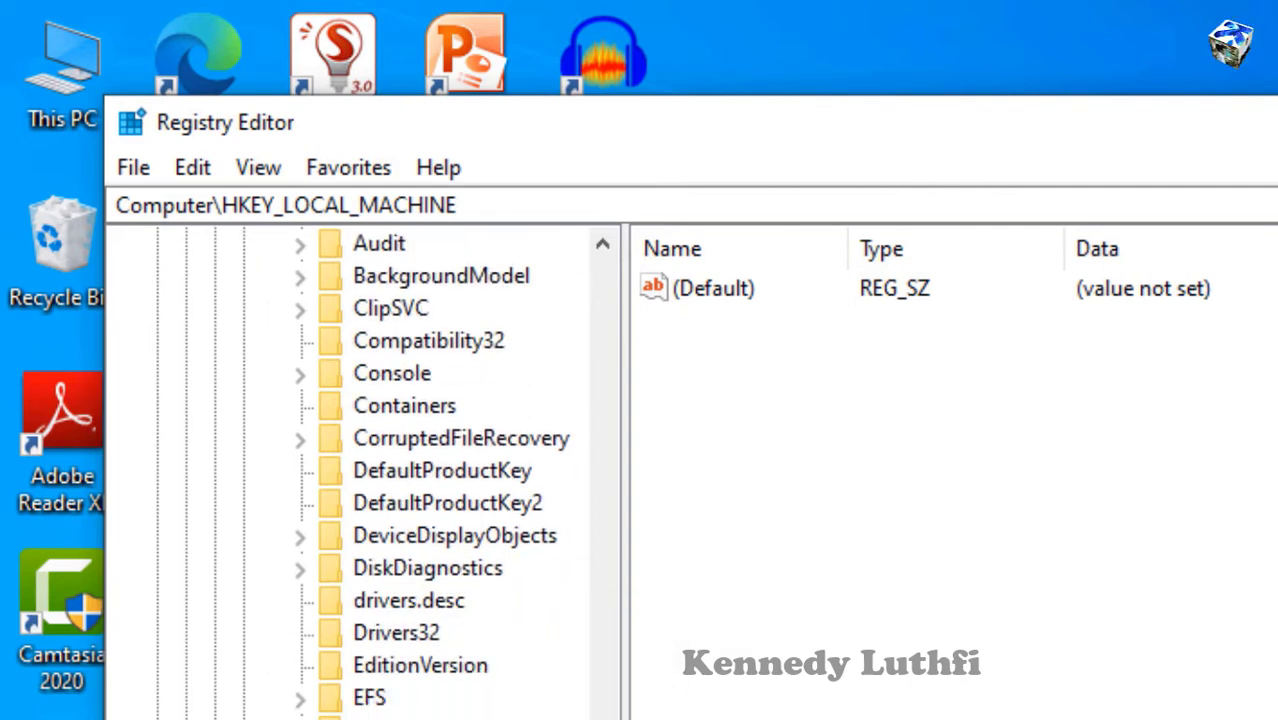
scroll(585, 700, down, 9)
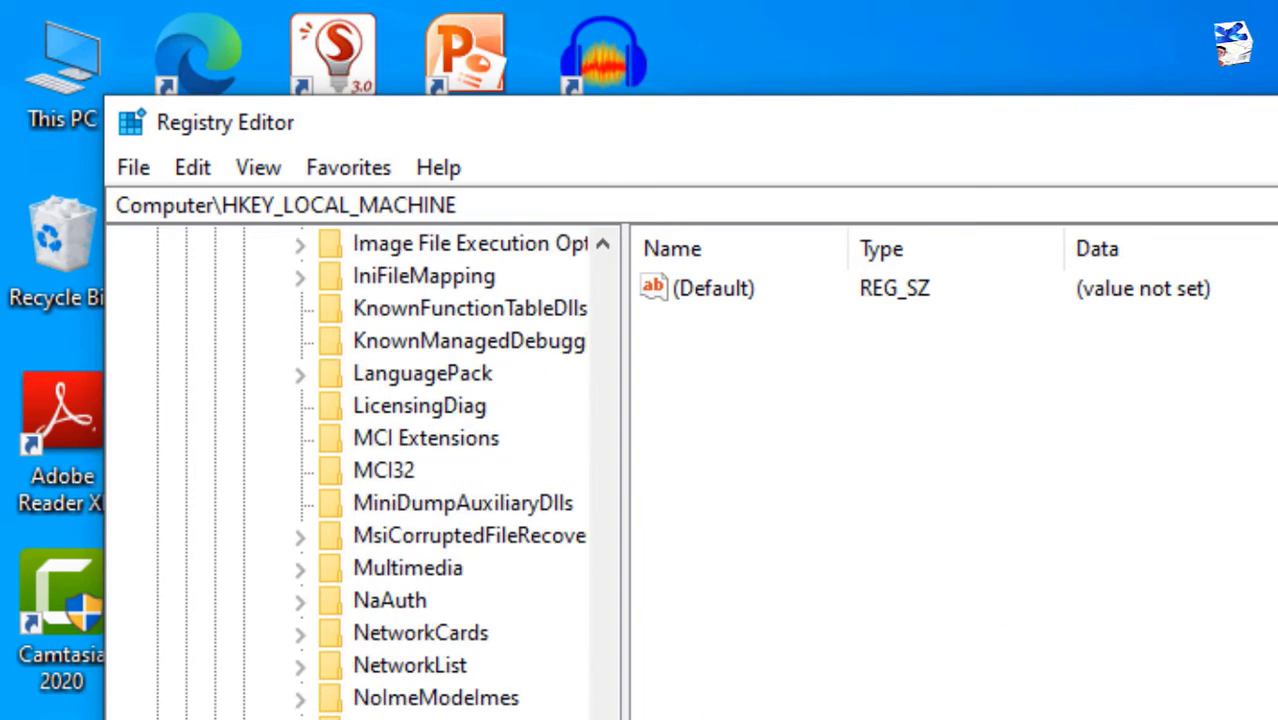
scroll(585, 700, down, 9)
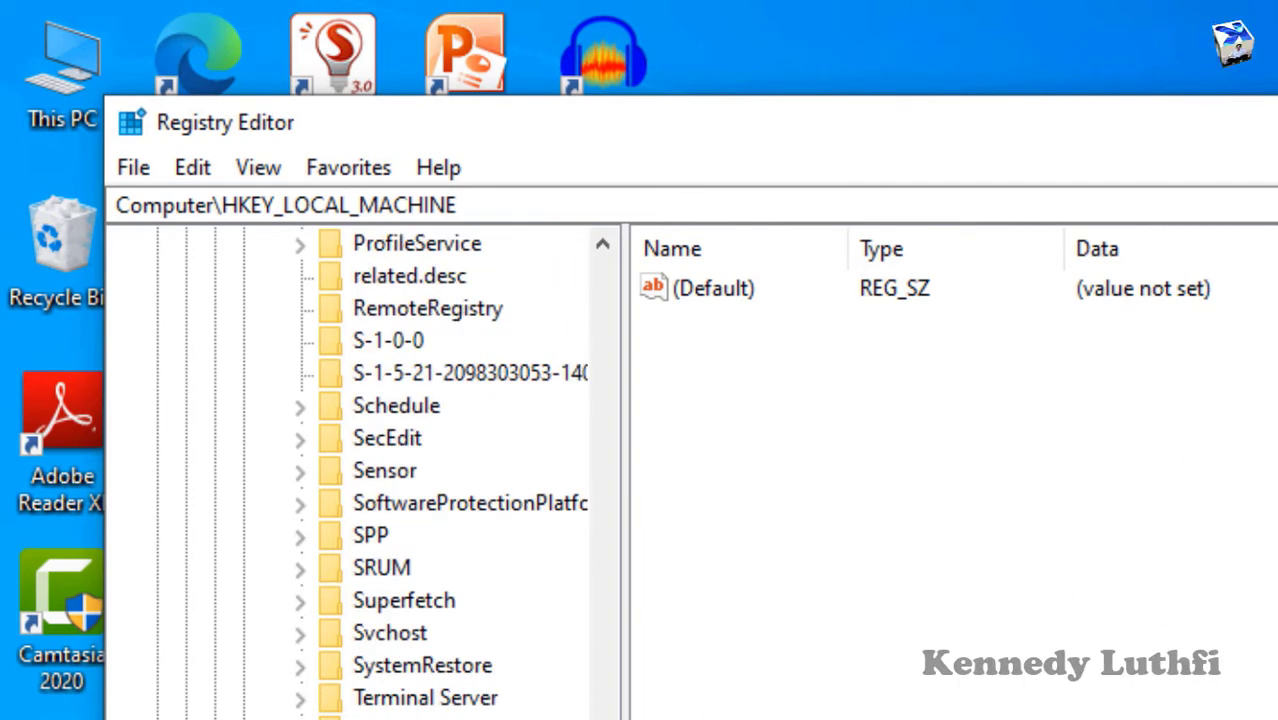
scroll(350, 470, up, 1)
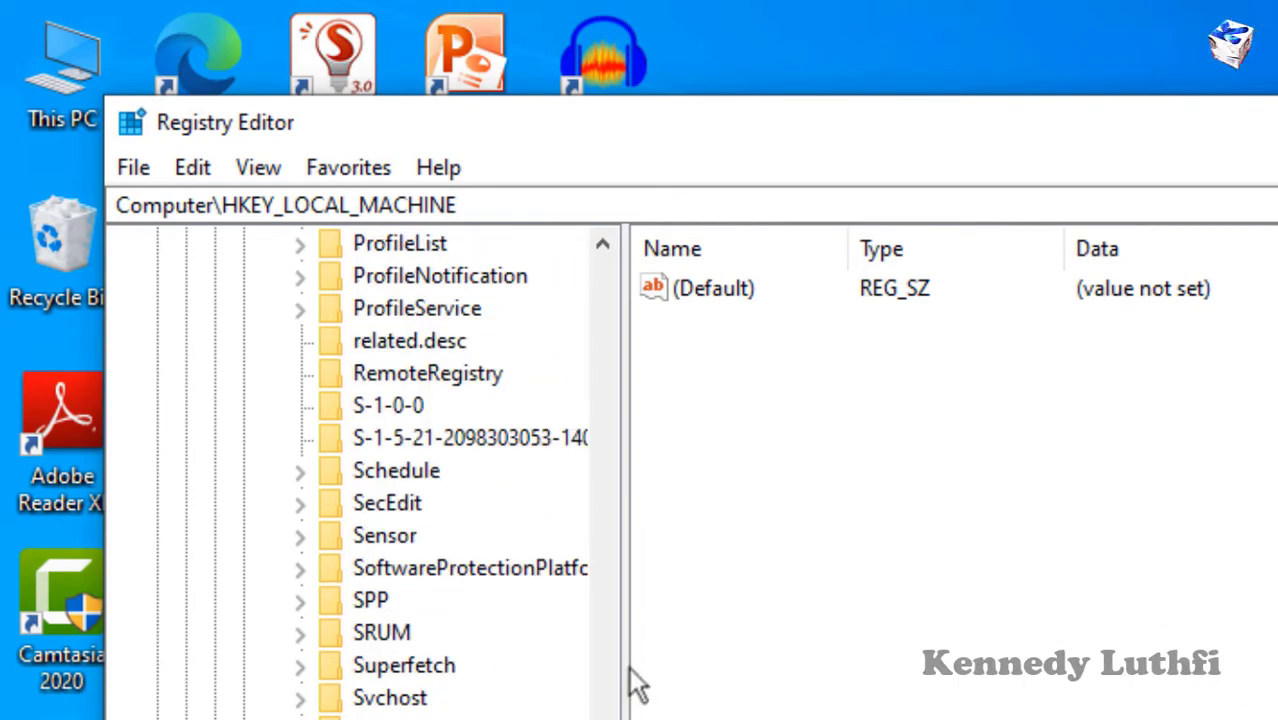
click(630, 613)
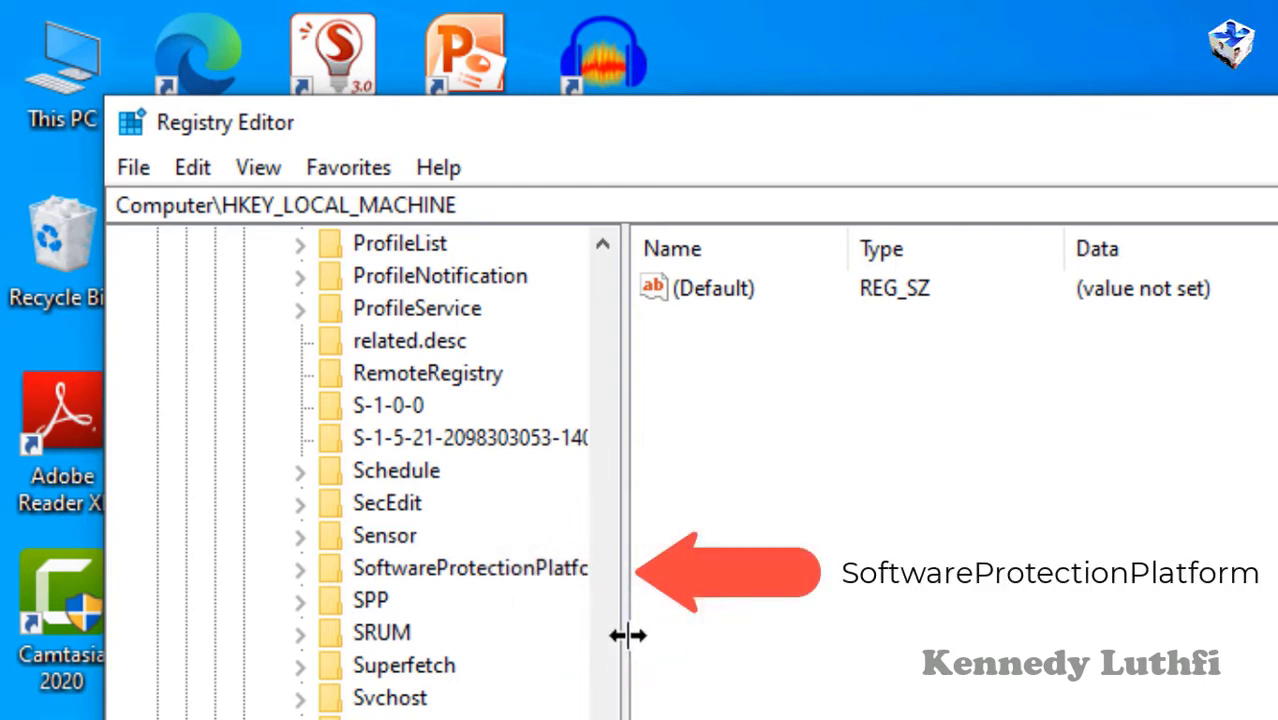
drag(622, 637, 787, 651)
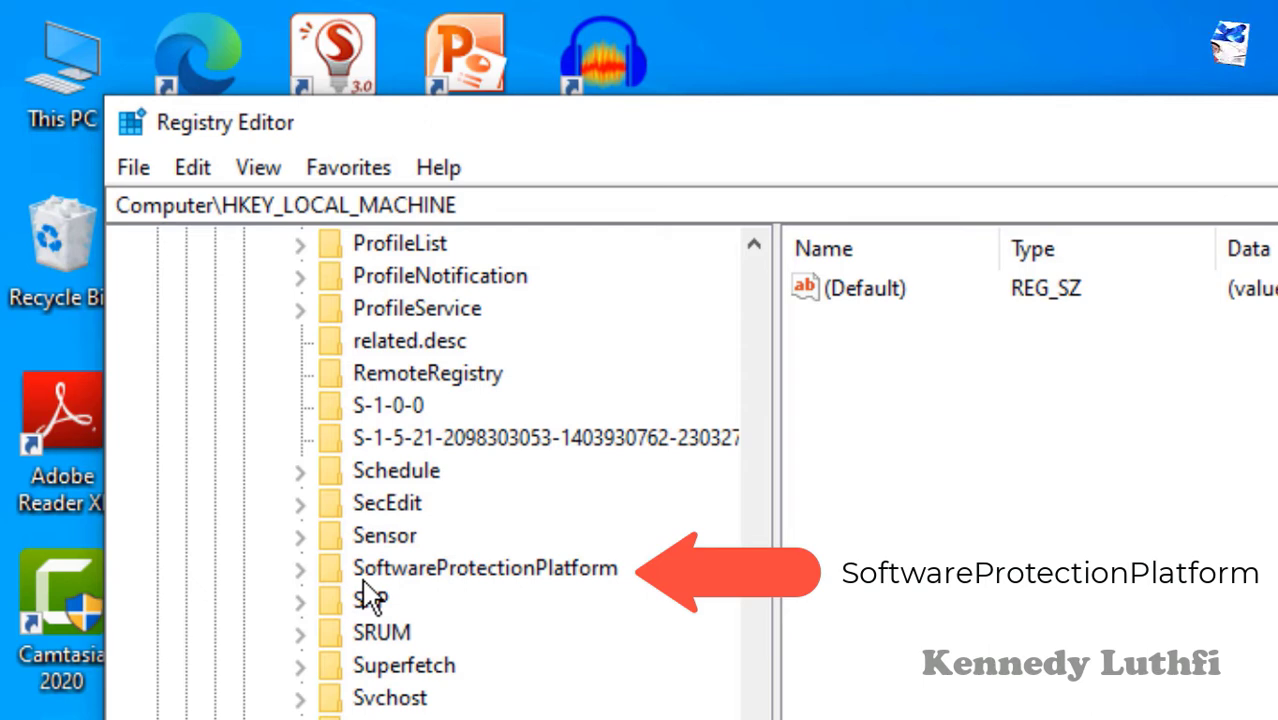
click(302, 569)
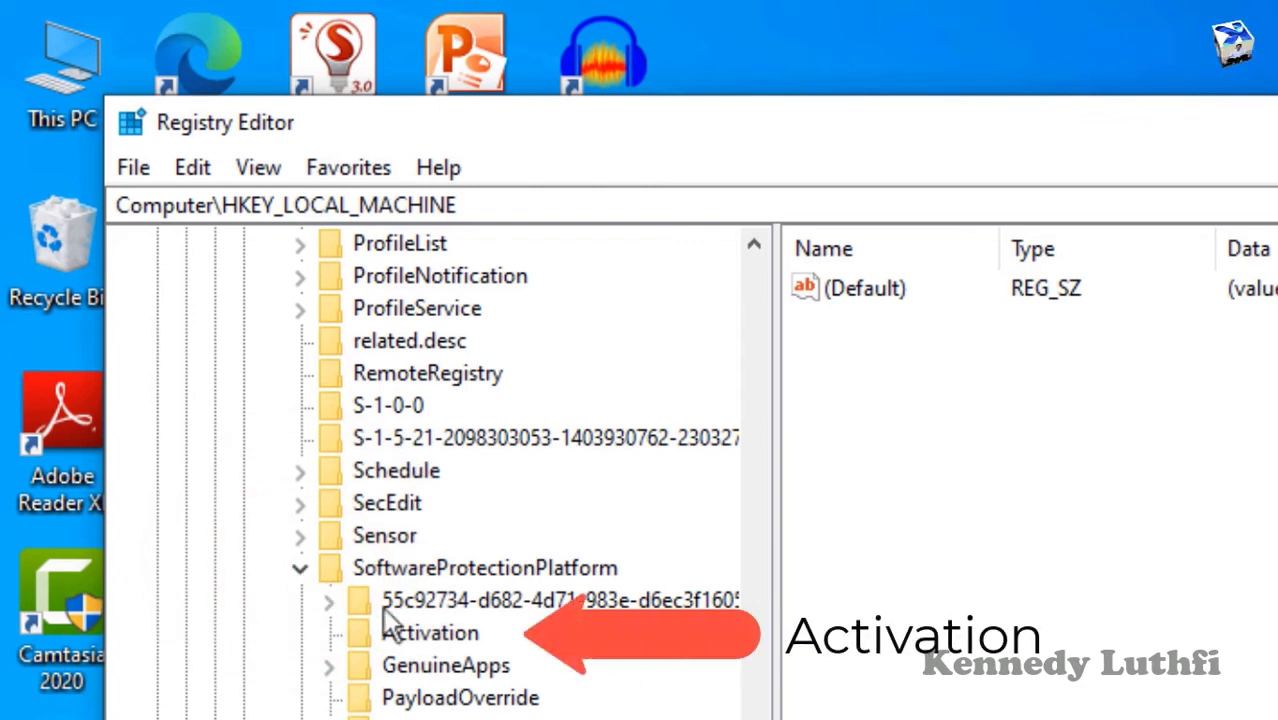
click(433, 636)
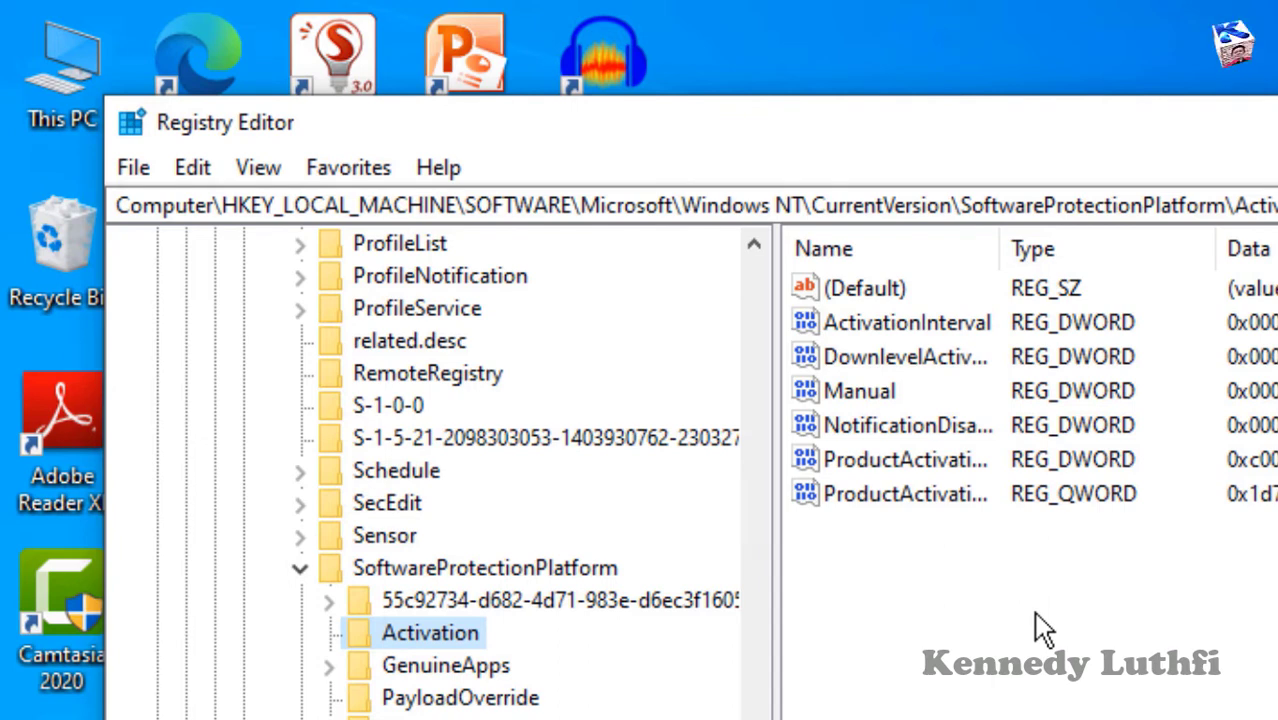
Step: Set the Manual DWORD value data in the Activation key to 1 and close the Registry Editor
right_click(866, 392)
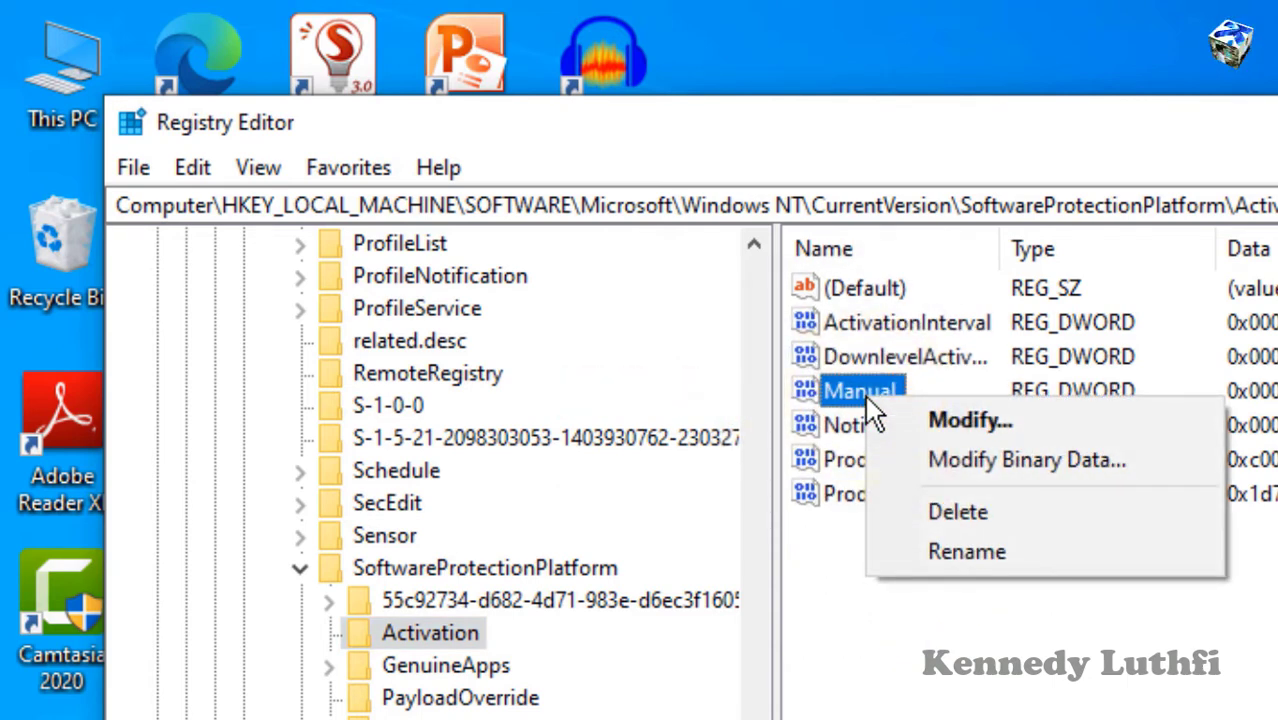
key(Down)
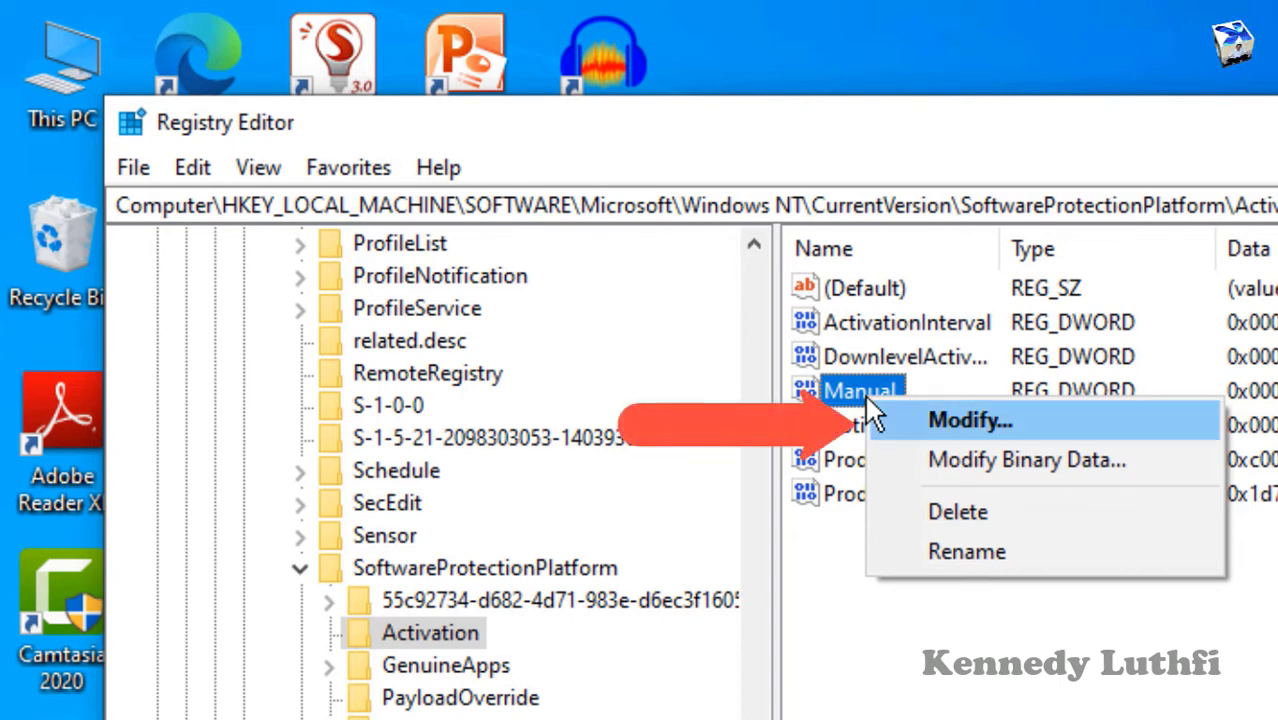
click(966, 424)
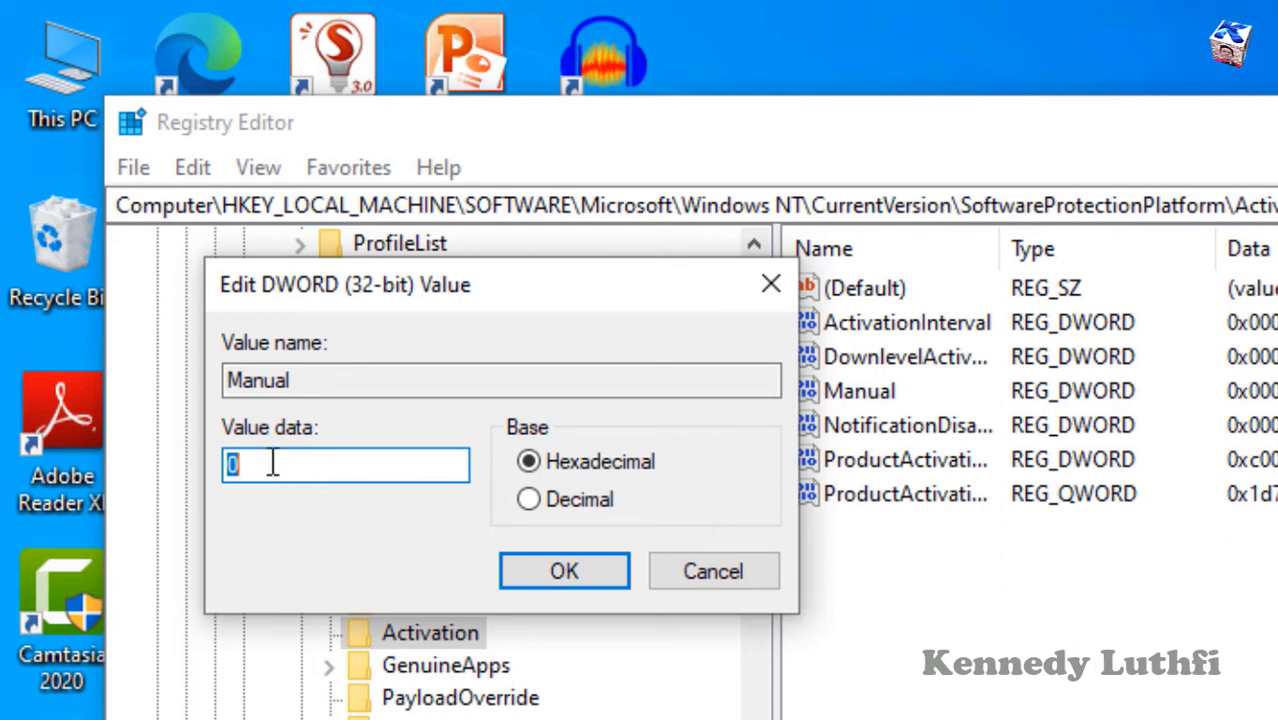
key(BackSpace)
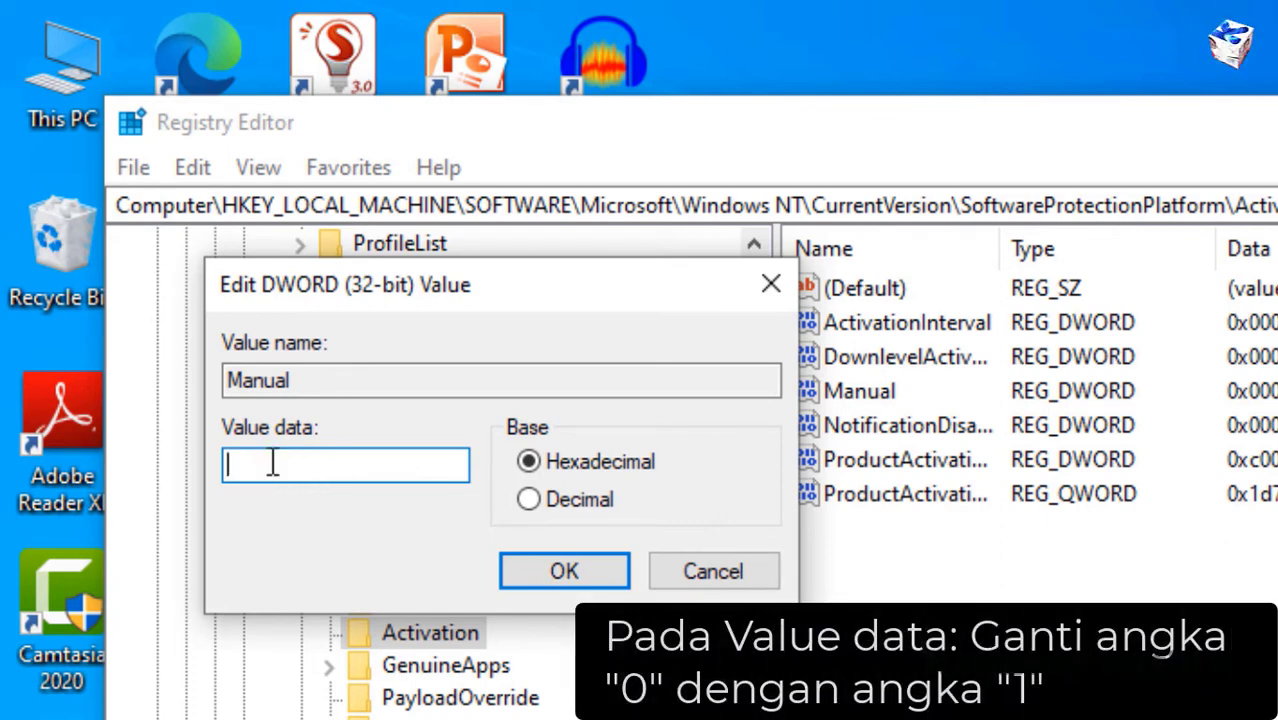
text(1)
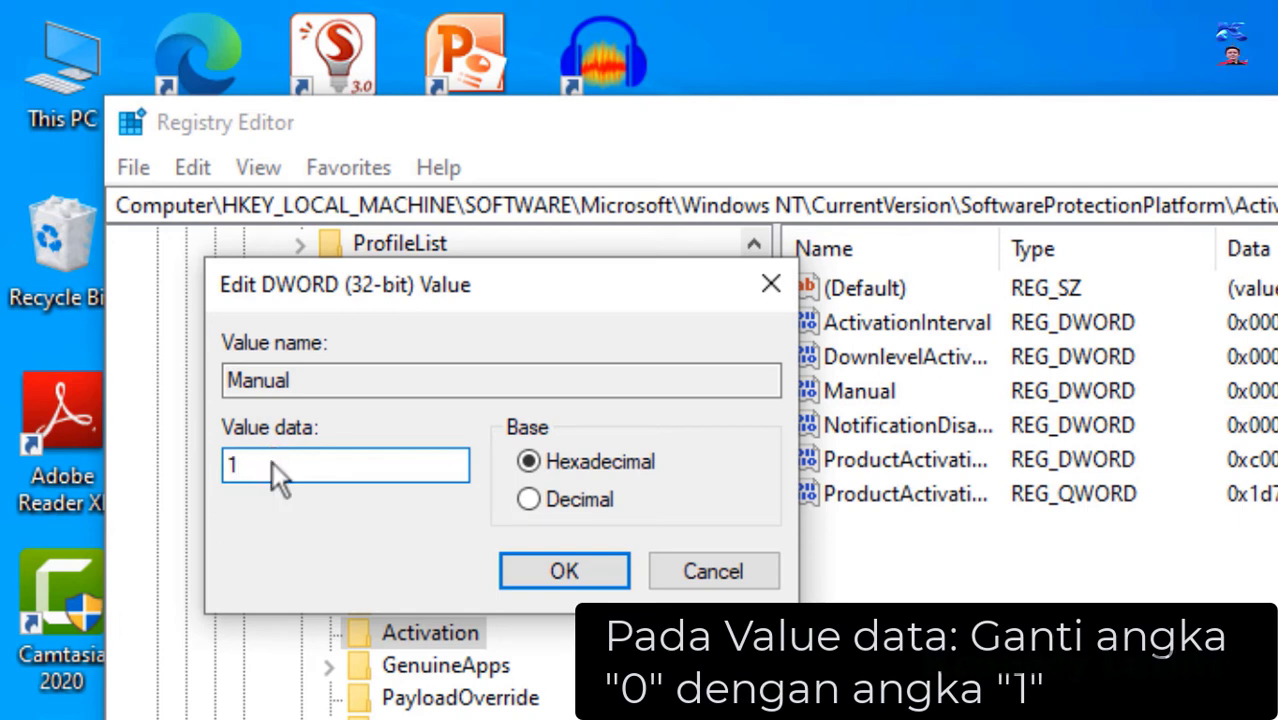
click(557, 575)
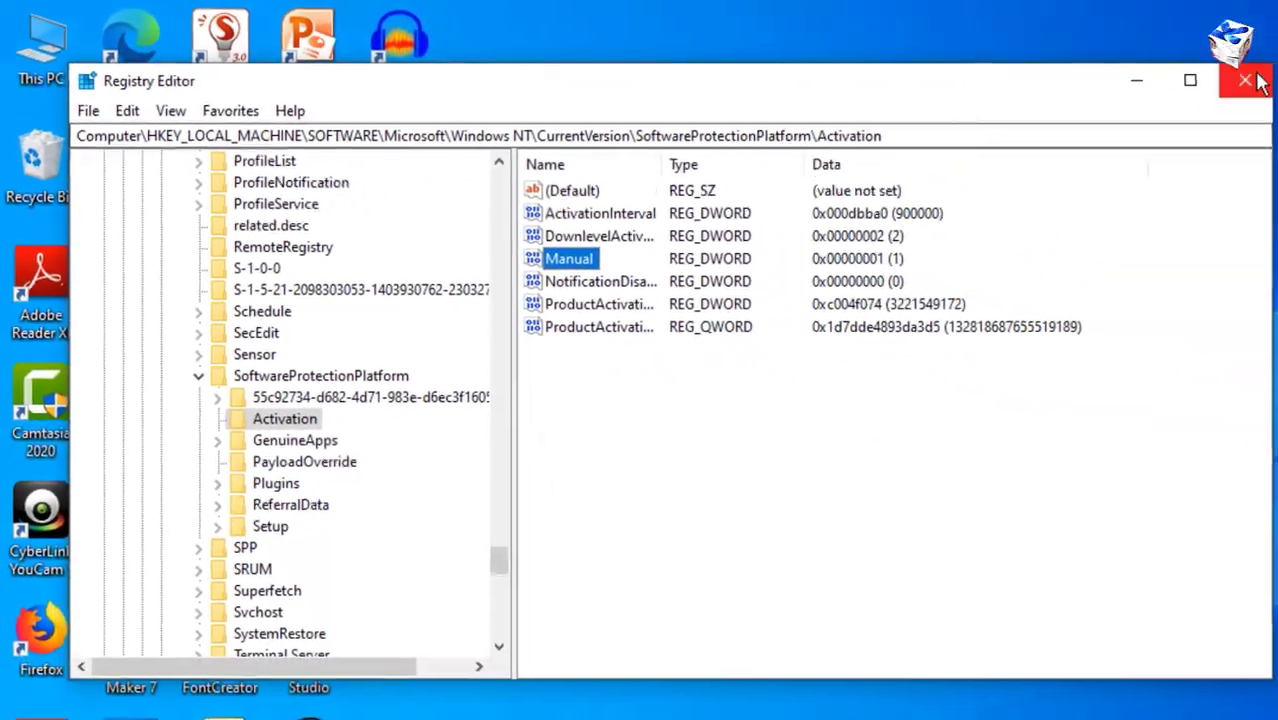
click(1247, 77)
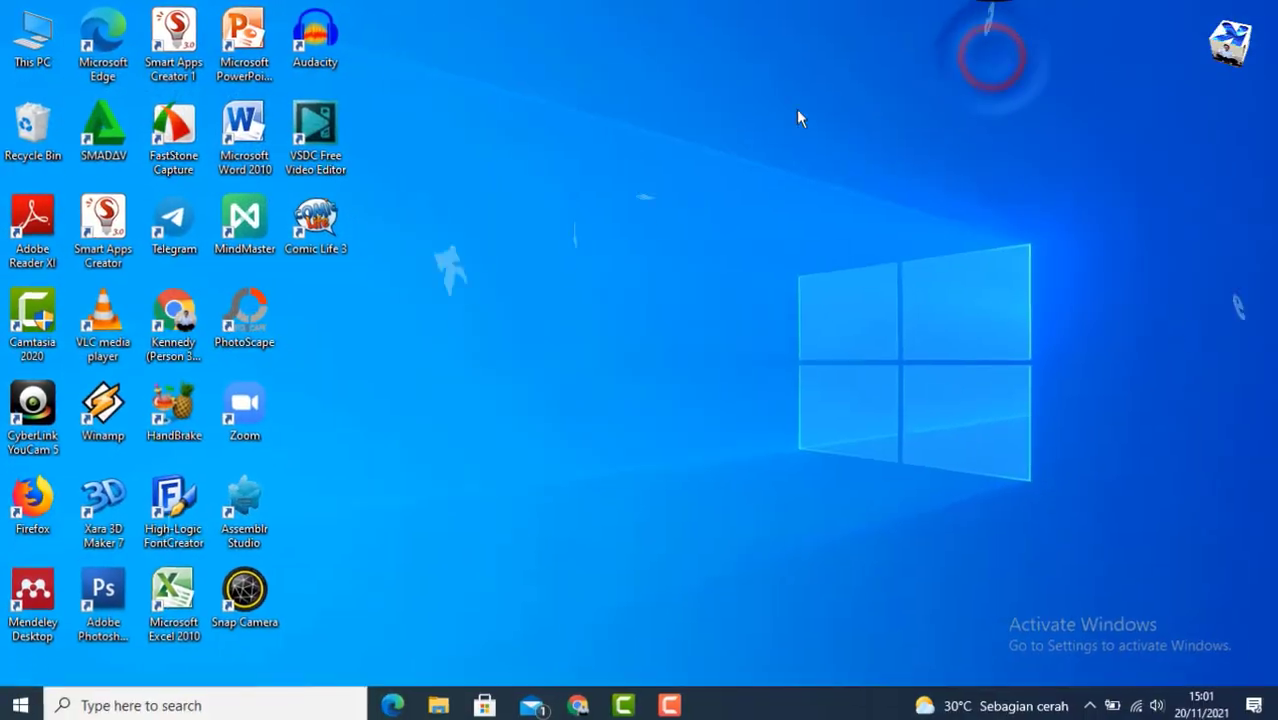
Step: Refresh the Windows desktop six times in a row
right_click(652, 148)
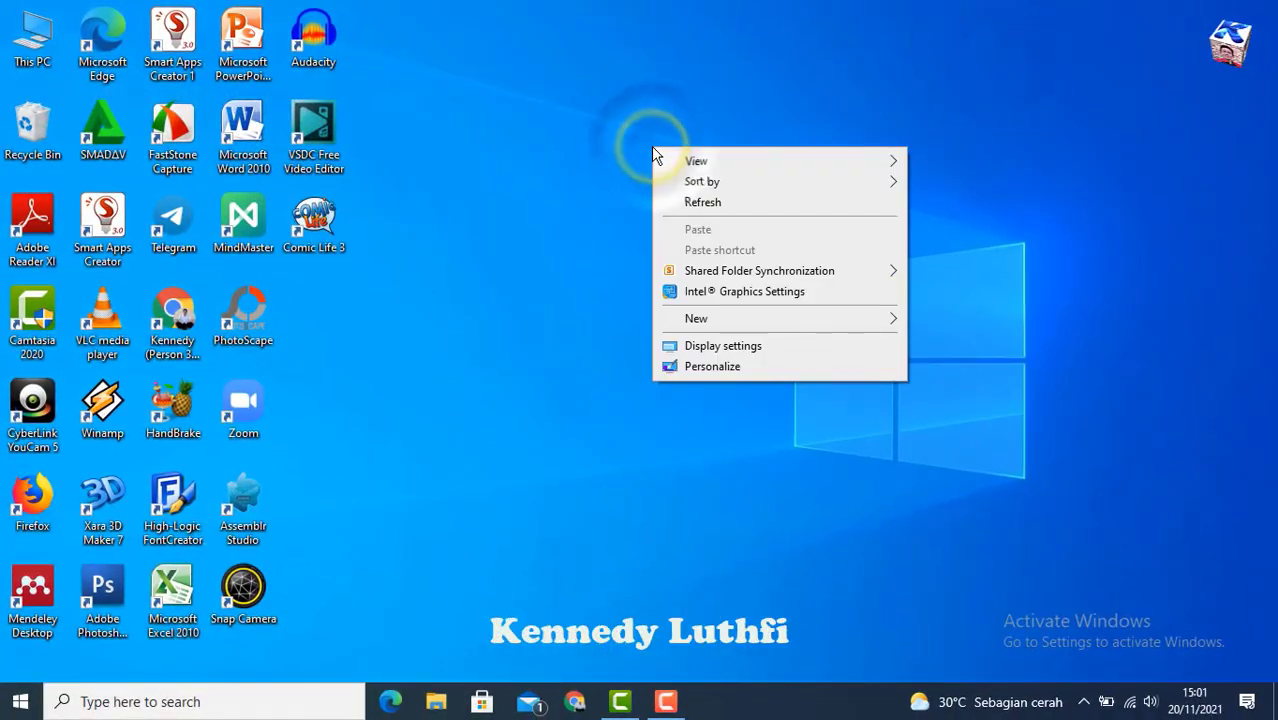
click(703, 203)
right_click(634, 141)
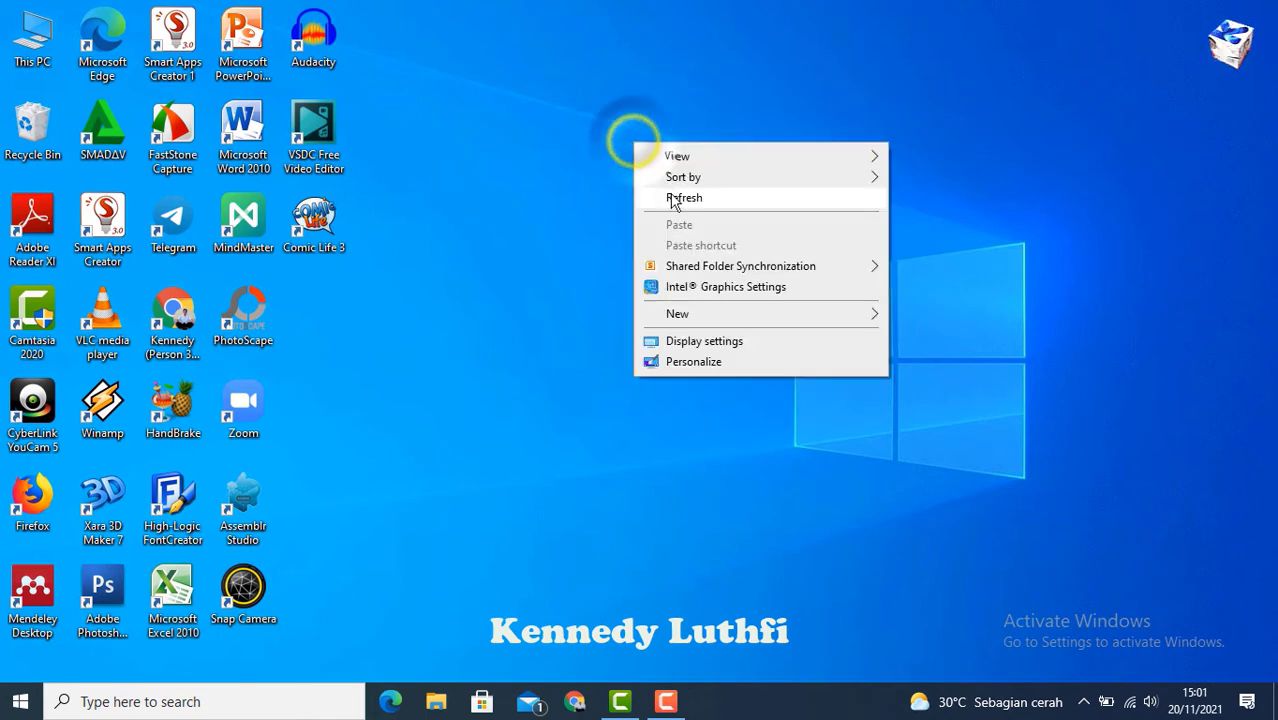
click(672, 197)
right_click(630, 166)
click(670, 214)
right_click(639, 164)
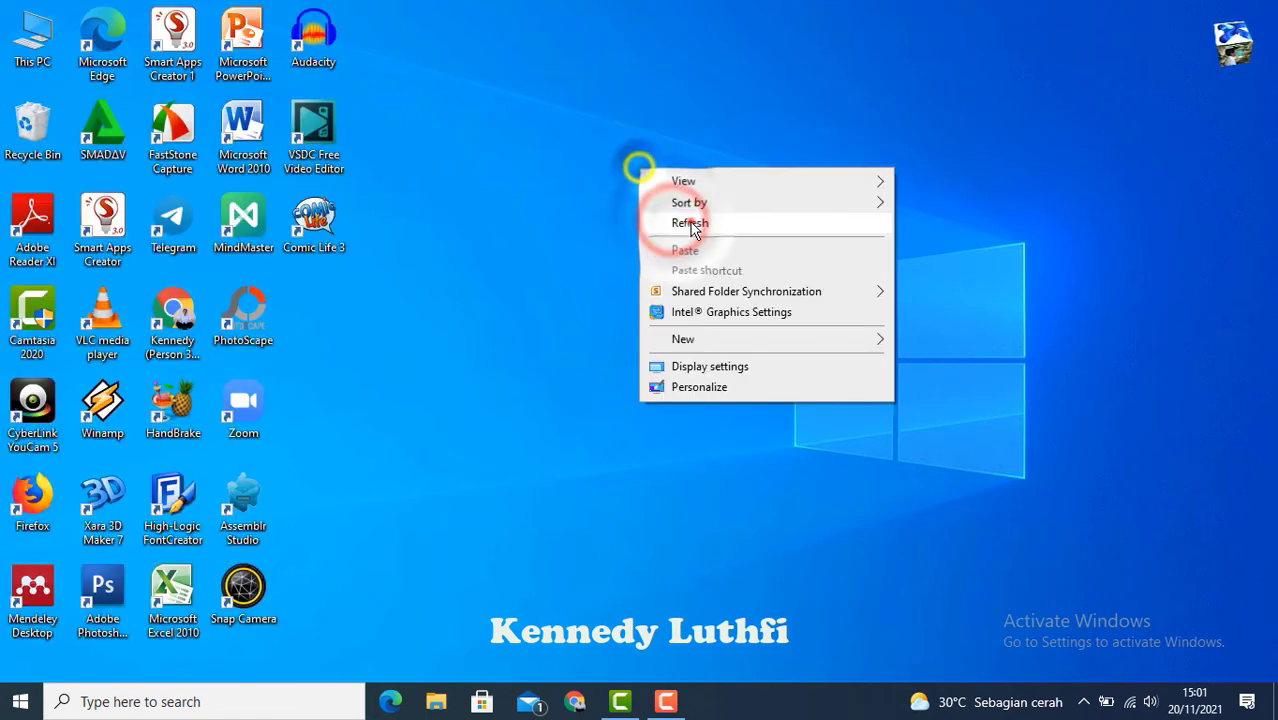
click(690, 222)
right_click(628, 147)
click(668, 203)
right_click(622, 157)
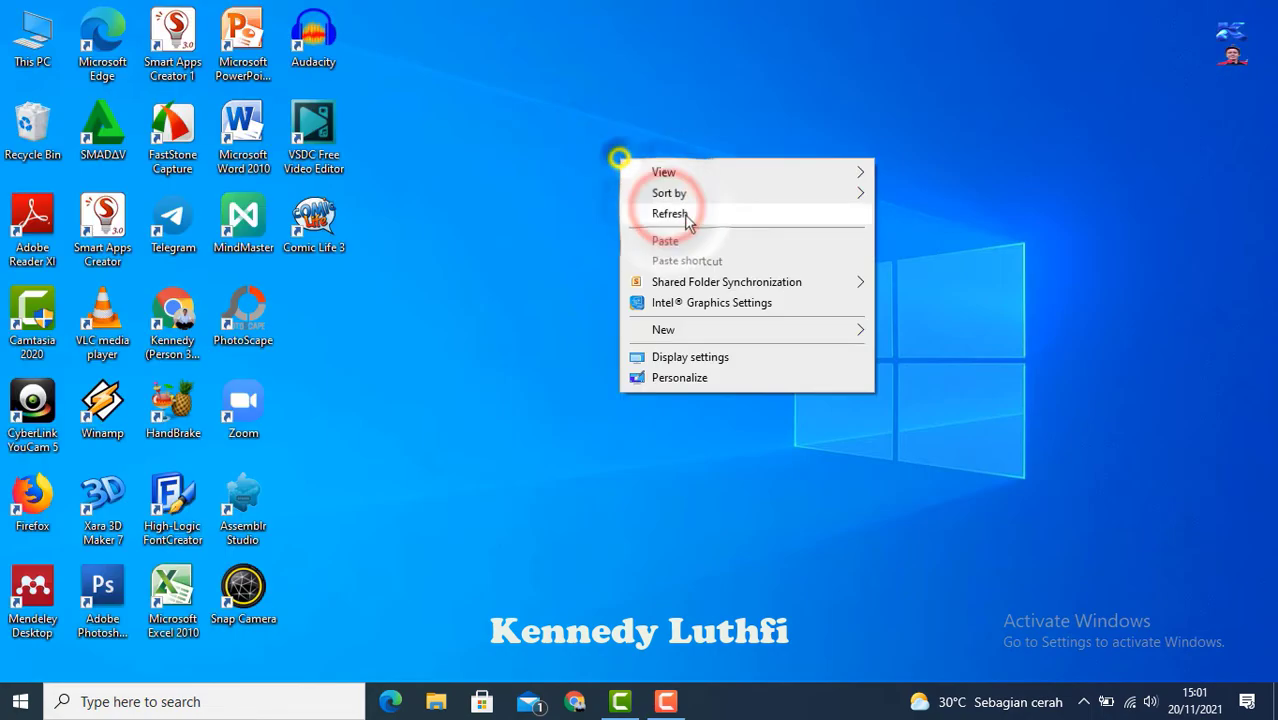
click(686, 215)
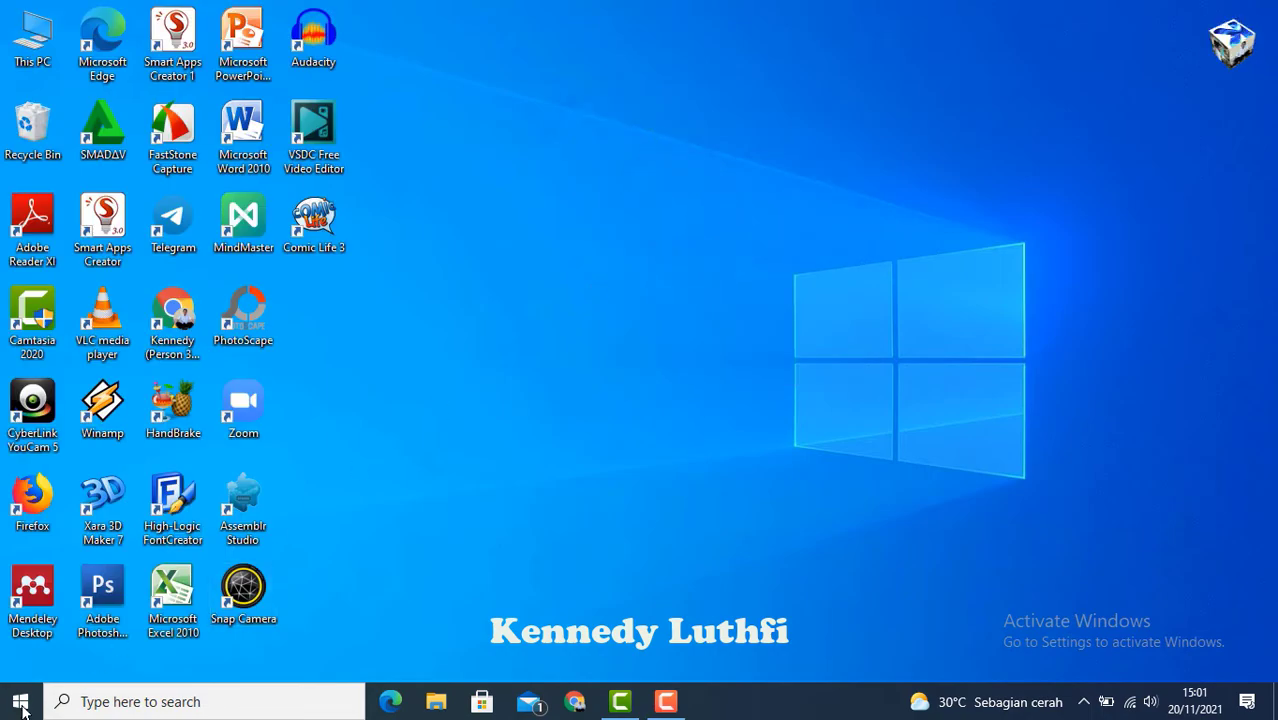